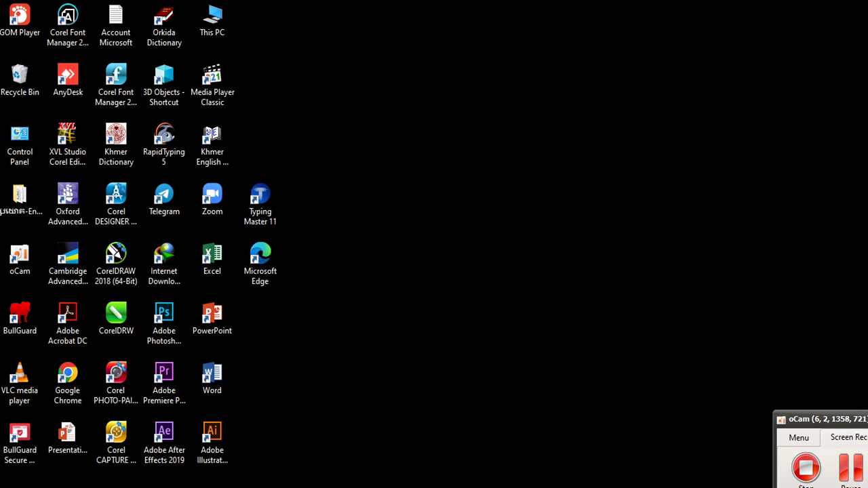
Bring up the Book1 Excel window with the five-student Khmer score table
{"action": "left_click", "coordinate": [296, 461]}
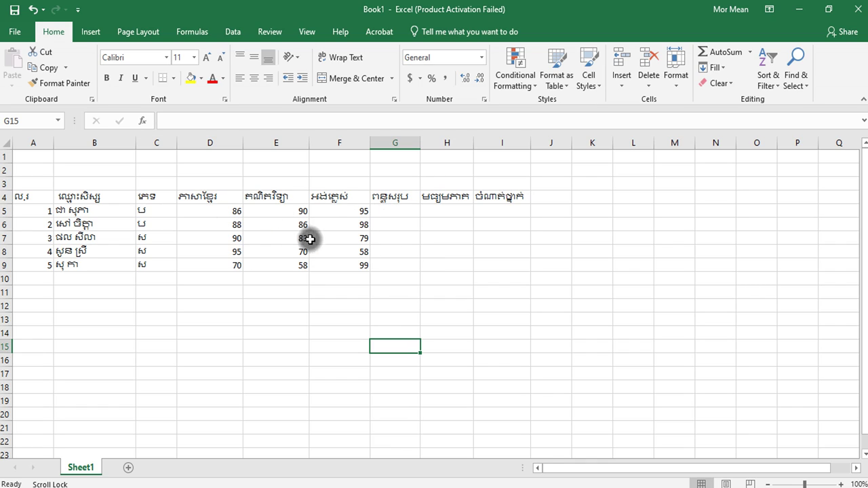
Enter =SUM(D5:F5) in G5 to total the first student's scores, giving 271
{"action": "left_click", "coordinate": [384, 215]}
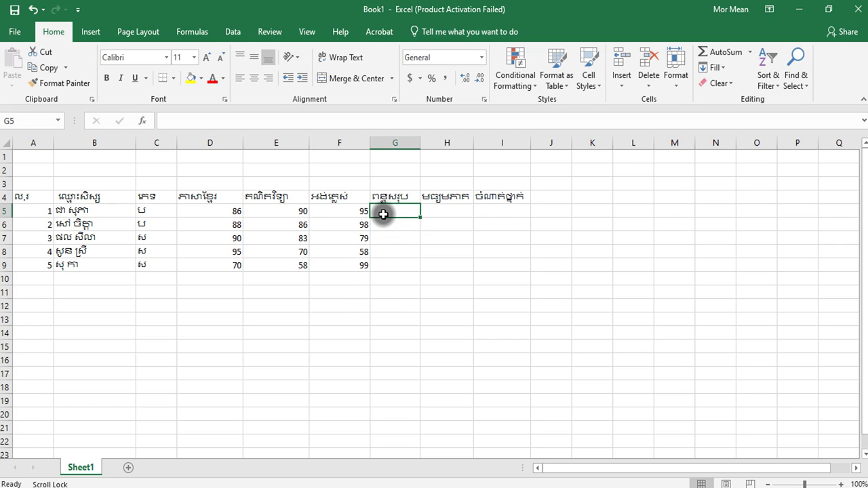
{"action": "type", "text": "="}
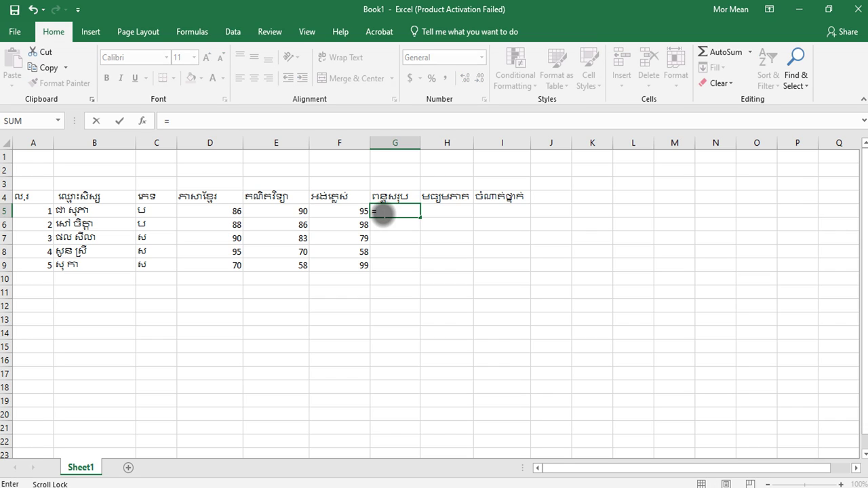
{"action": "type", "text": "s"}
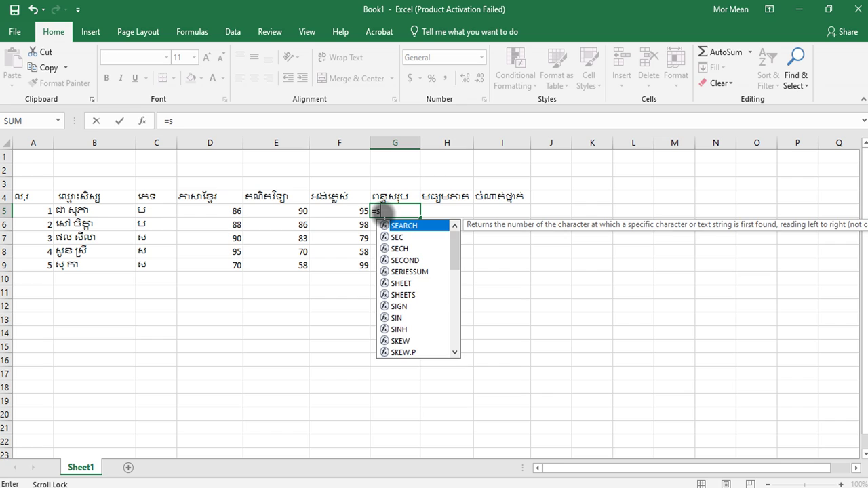
{"action": "type", "text": "um"}
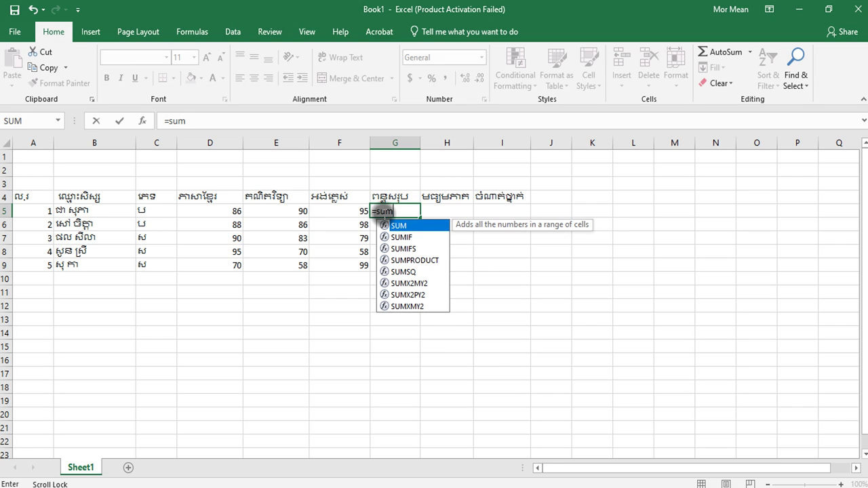
{"action": "type", "text": "("}
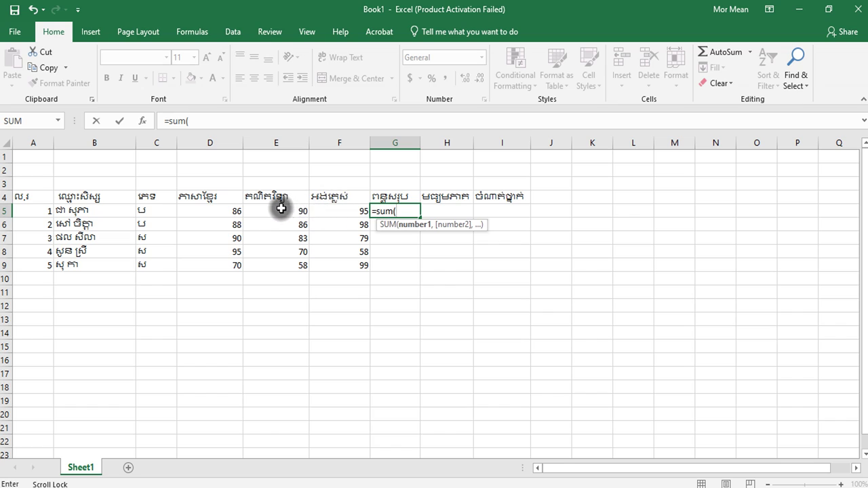
{"action": "left_click_drag", "start_coordinate": [220, 210], "coordinate": [339, 213]}
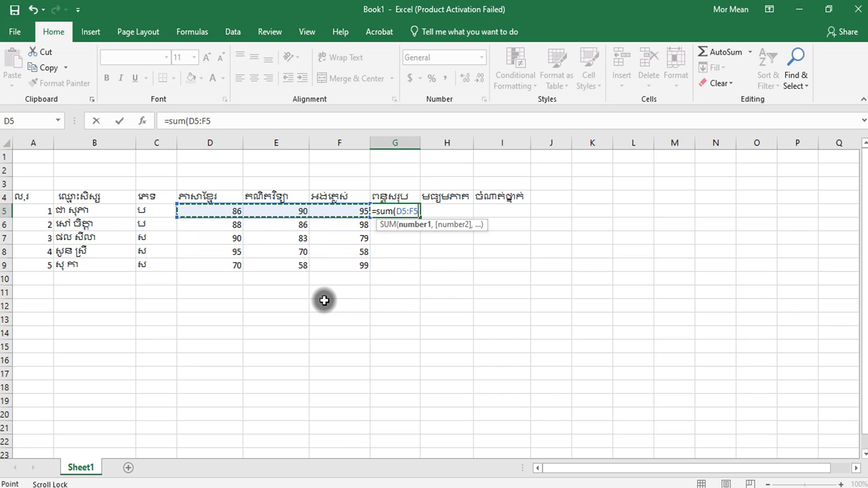
{"action": "key", "text": "Return"}
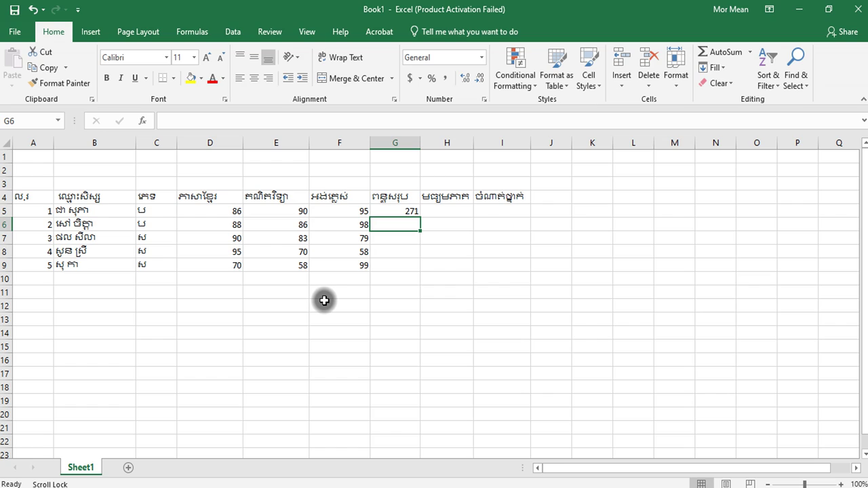
{"action": "left_click", "coordinate": [406, 213]}
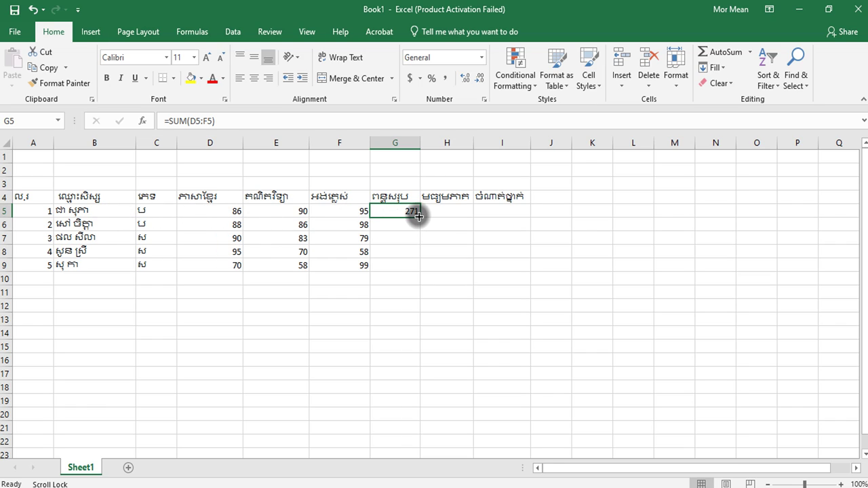
Fill G5's SUM formula down to G9, giving totals 272, 252, 223 and 227
{"action": "left_click_drag", "start_coordinate": [419, 216], "coordinate": [422, 270]}
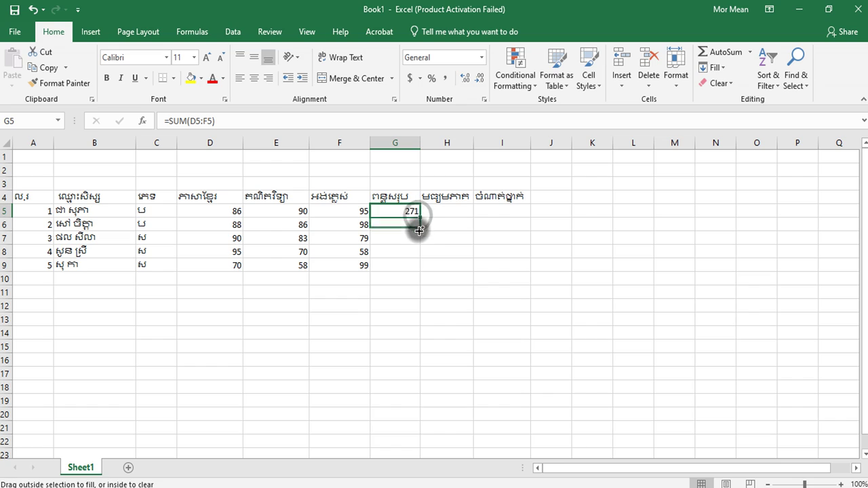
{"action": "left_click", "coordinate": [442, 281]}
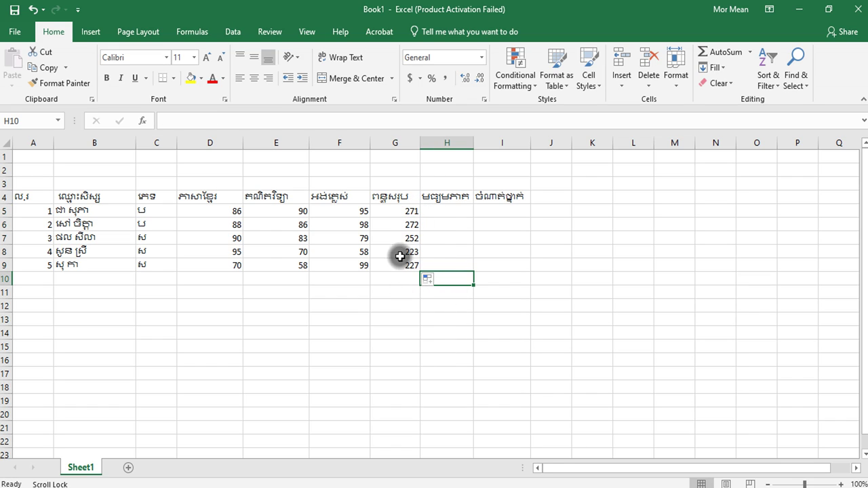
{"action": "left_click", "coordinate": [399, 212]}
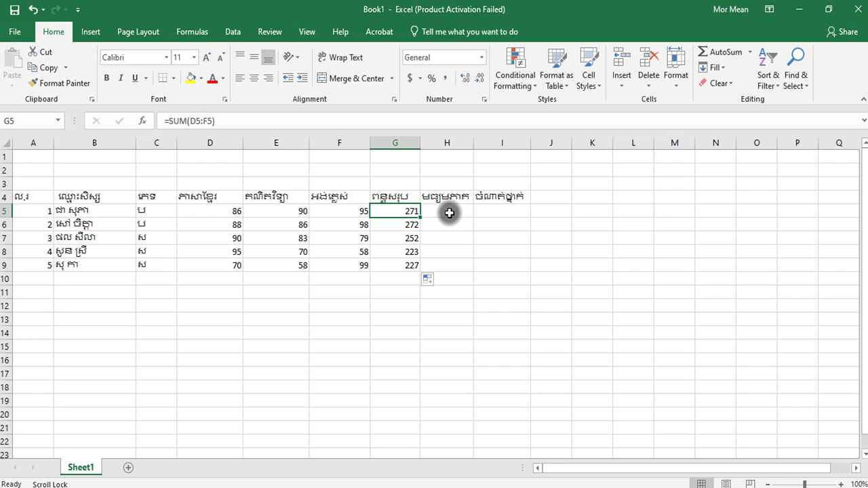
{"action": "left_click", "coordinate": [447, 212]}
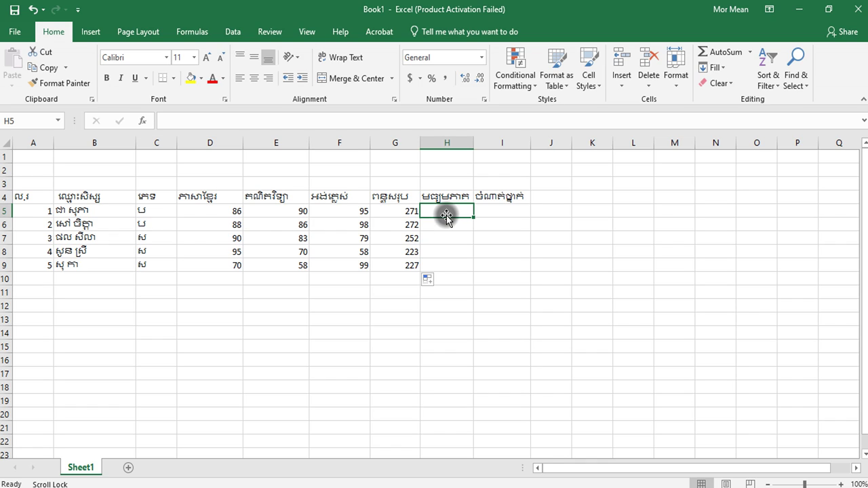
Enter =AVERAGE(D5:F5) in H5, showing 90.33333333
{"action": "type", "text": "="}
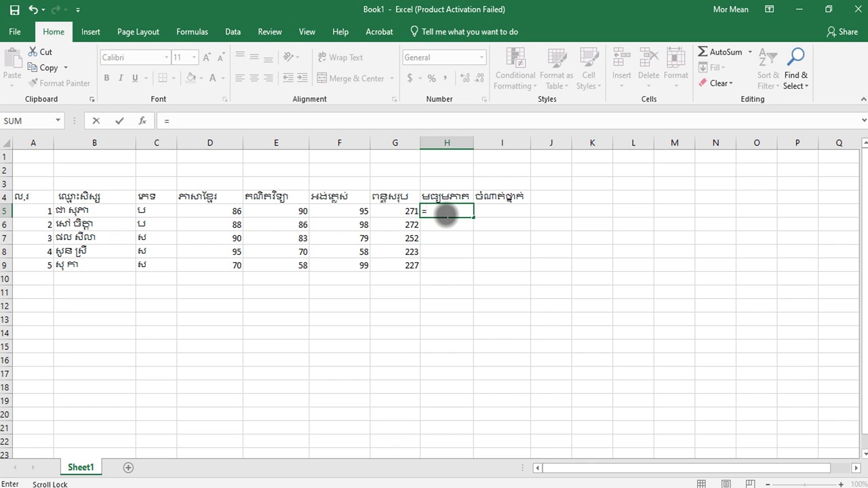
{"action": "type", "text": "a"}
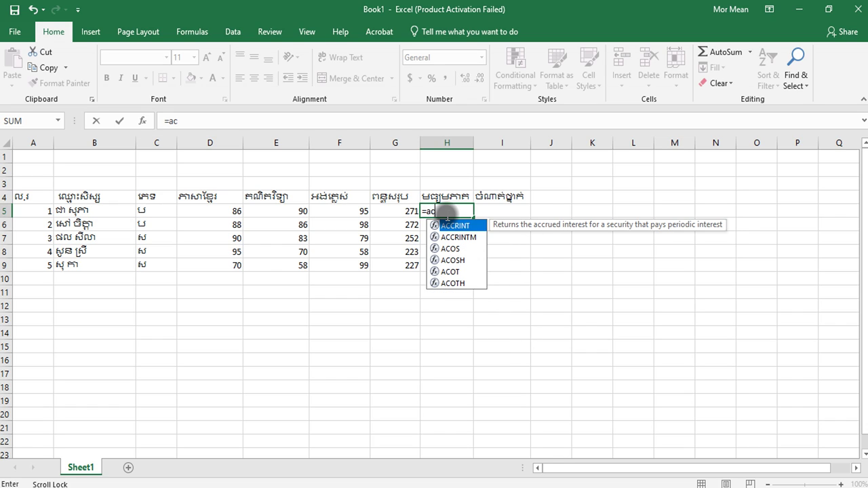
{"action": "type", "text": "v"}
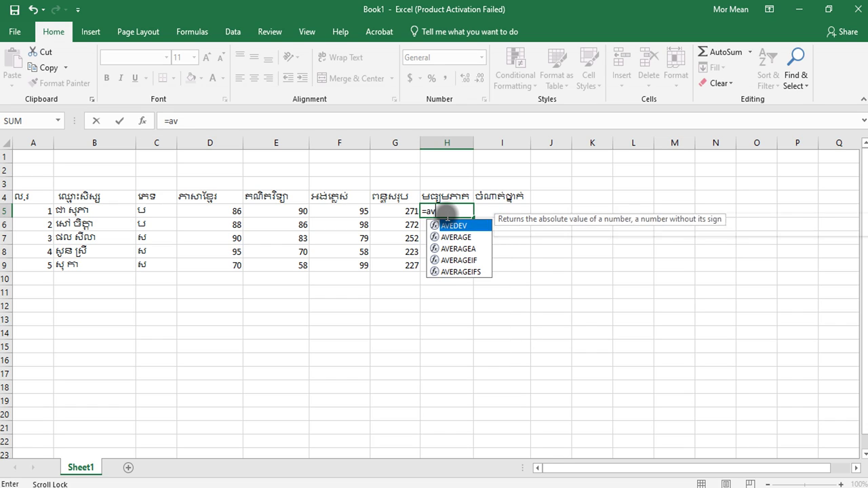
{"action": "type", "text": "erage"}
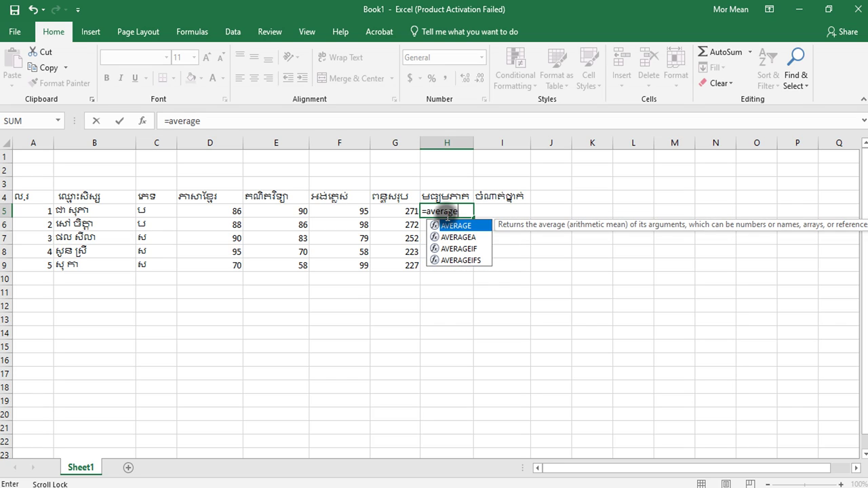
{"action": "type", "text": "("}
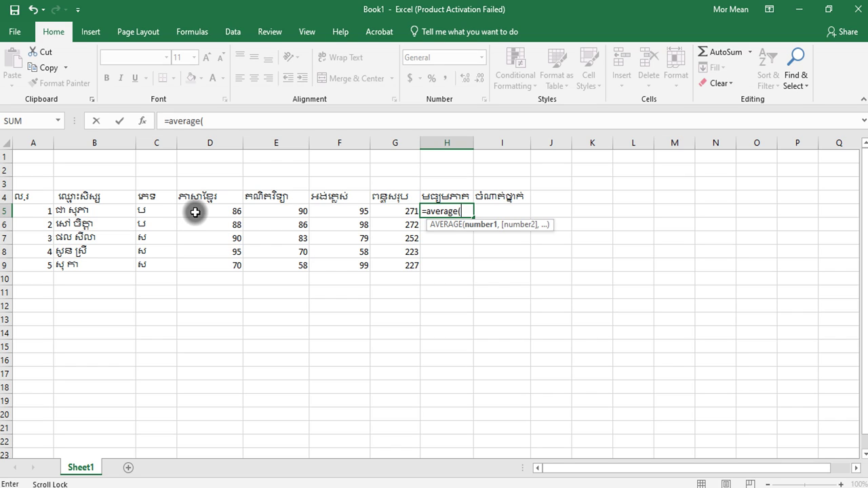
{"action": "left_click", "coordinate": [204, 212]}
{"action": "left_click_drag", "start_coordinate": [240, 211], "coordinate": [342, 212]}
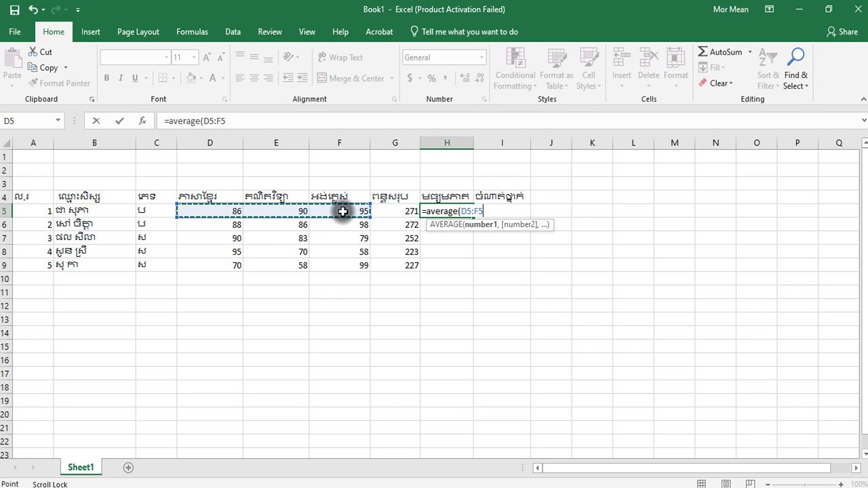
{"action": "key", "text": "Return"}
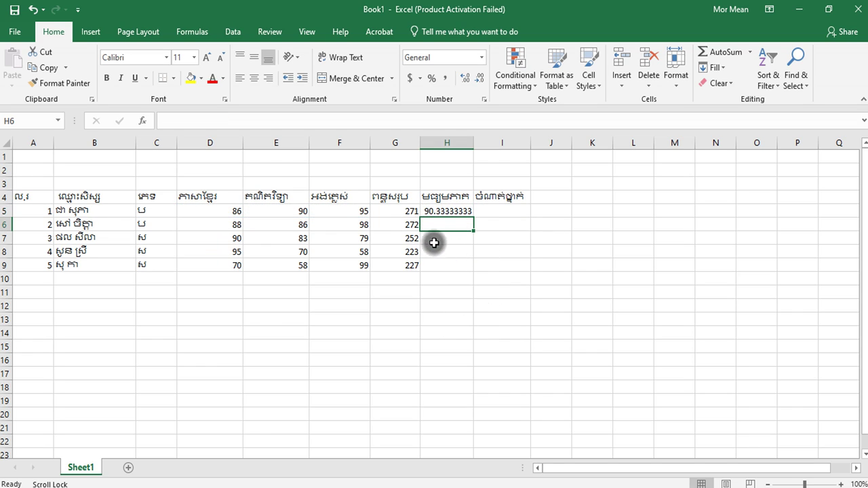
{"action": "left_click", "coordinate": [454, 211]}
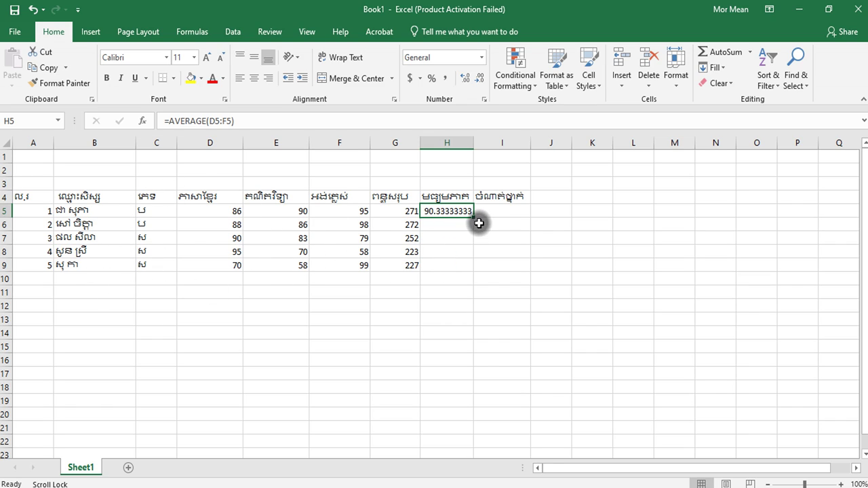
Clear the stray value in H9 and fill H5's AVERAGE formula down through H9
{"action": "left_click_drag", "start_coordinate": [474, 216], "coordinate": [474, 266]}
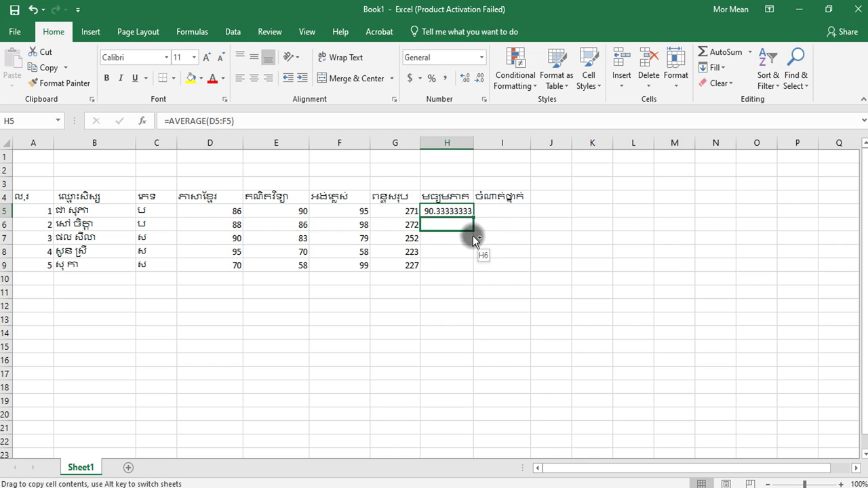
{"action": "left_click_drag", "start_coordinate": [474, 265], "coordinate": [466, 262]}
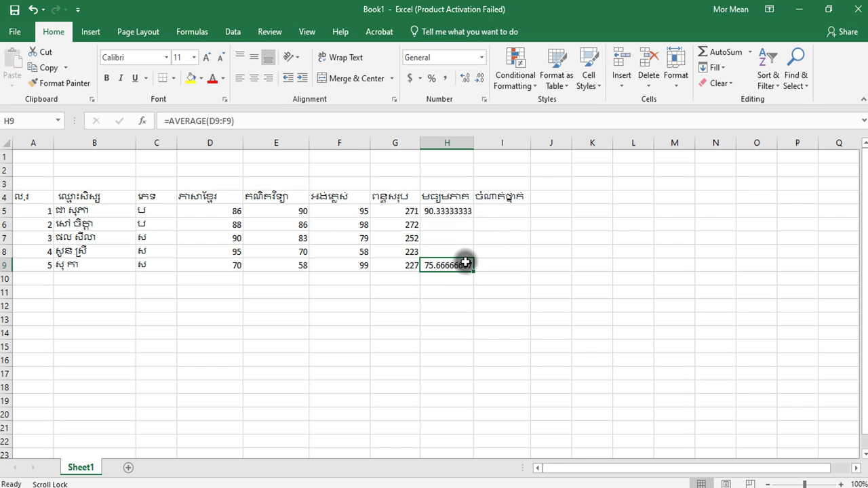
{"action": "key", "text": "Delete"}
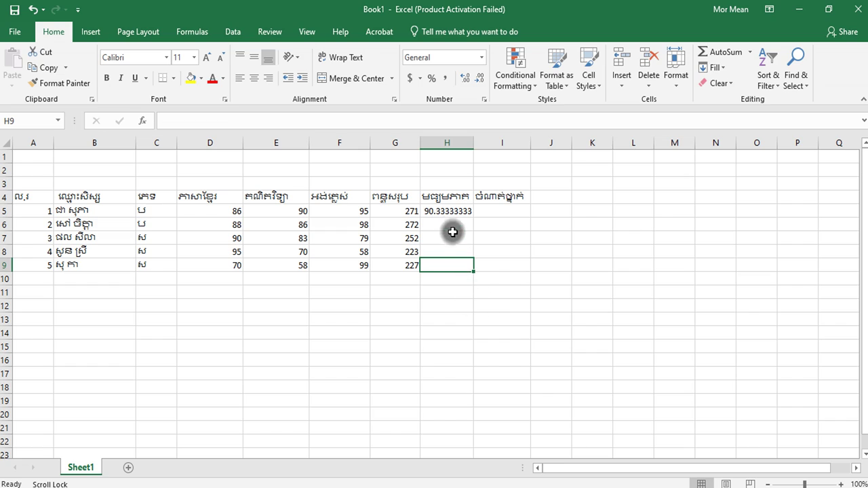
{"action": "left_click", "coordinate": [451, 213]}
{"action": "left_click_drag", "start_coordinate": [474, 217], "coordinate": [479, 268]}
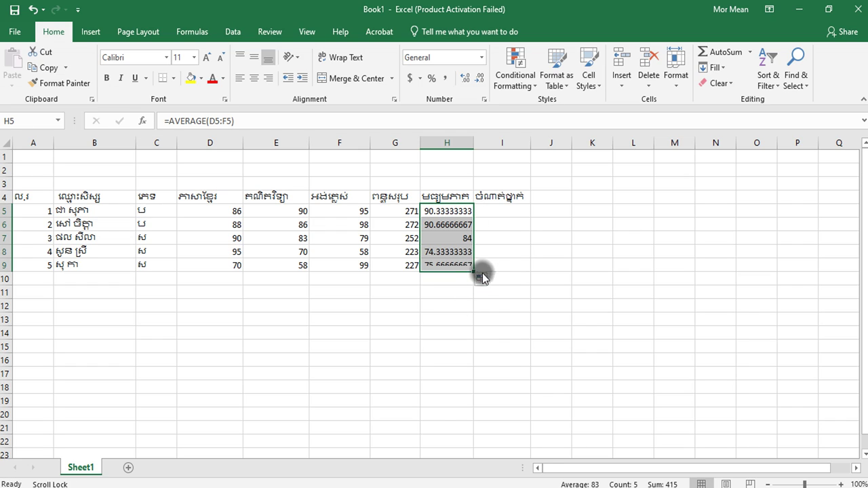
{"action": "left_click", "coordinate": [446, 322]}
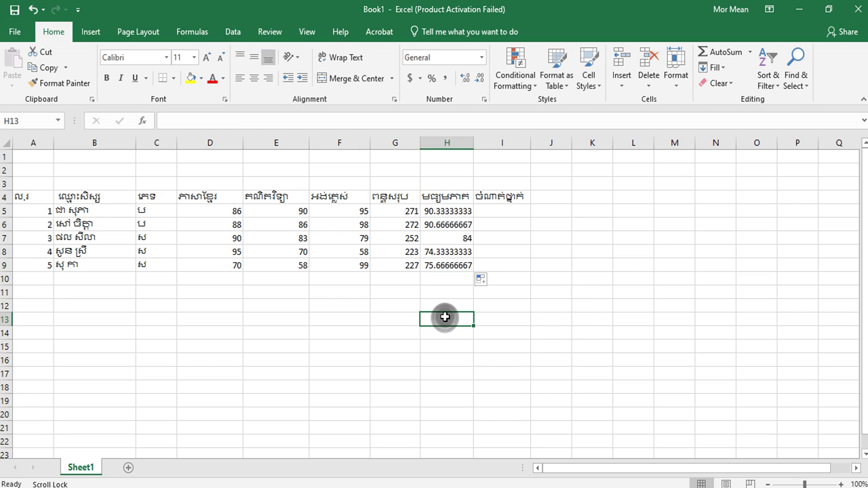
{"action": "left_click", "coordinate": [445, 224]}
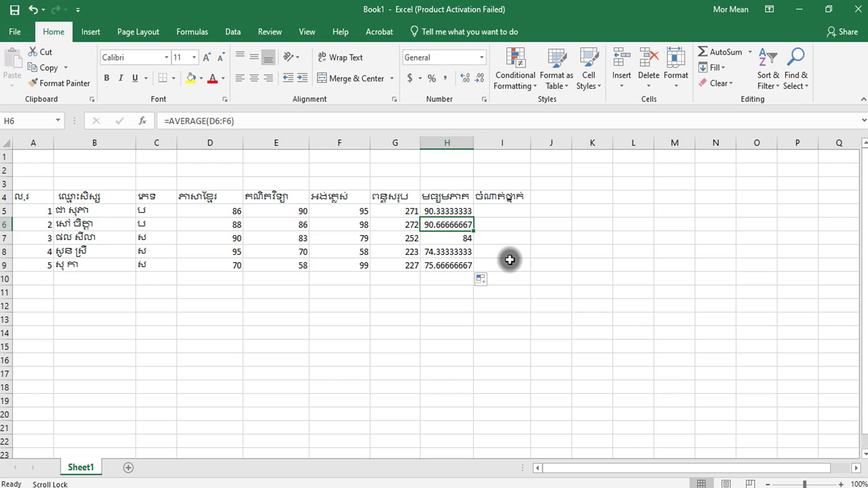
{"action": "left_click", "coordinate": [488, 212]}
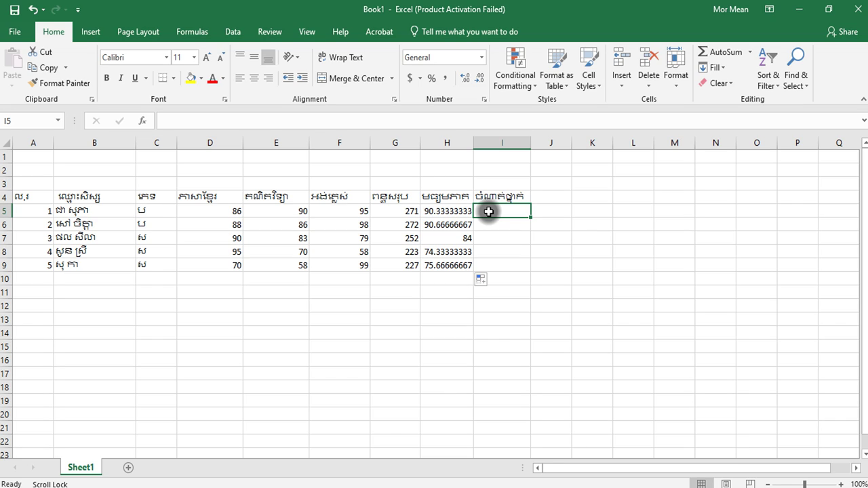
Enter the misspelled formula =ramk(H5,H5:H9 in I5, which shows #NAME?
{"action": "type", "text": "="}
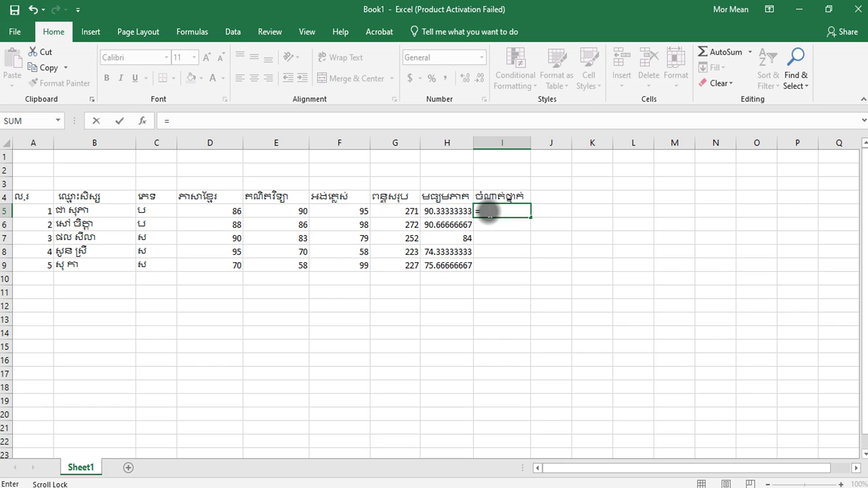
{"action": "type", "text": "ra"}
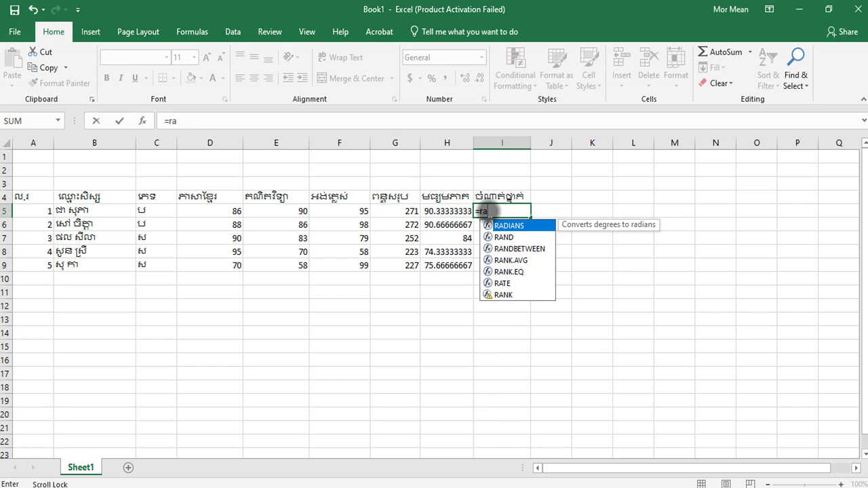
{"action": "type", "text": "m"}
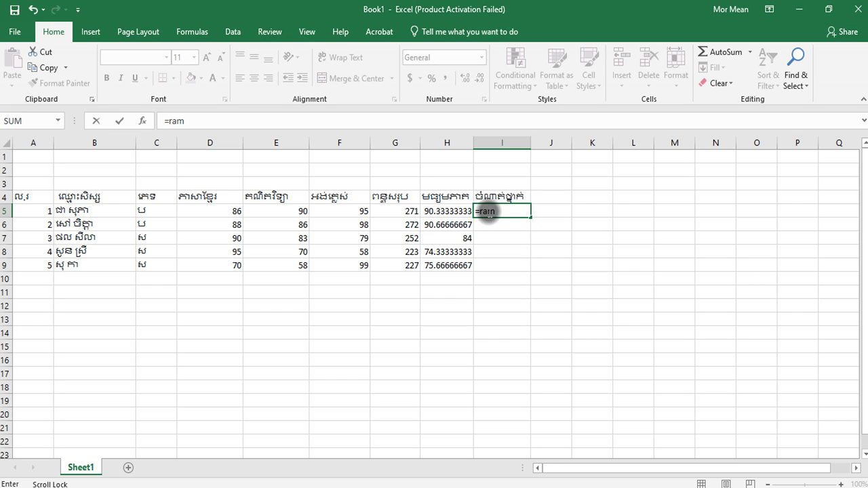
{"action": "type", "text": "k("}
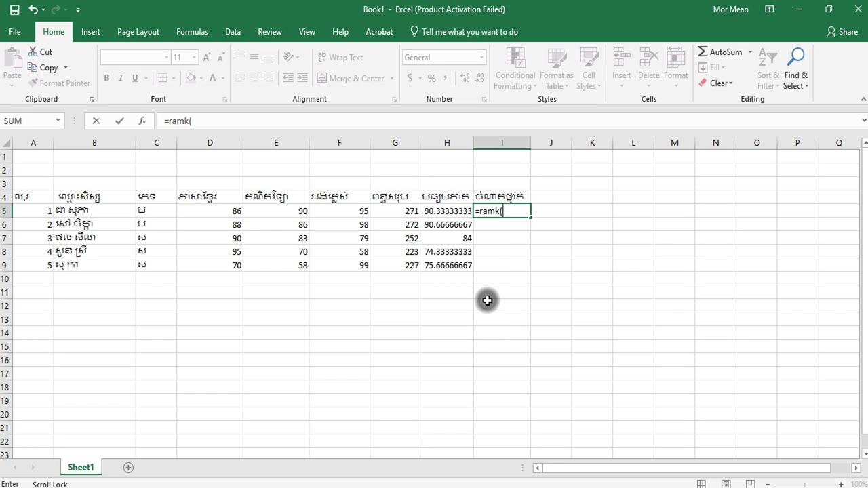
{"action": "left_click", "coordinate": [450, 214]}
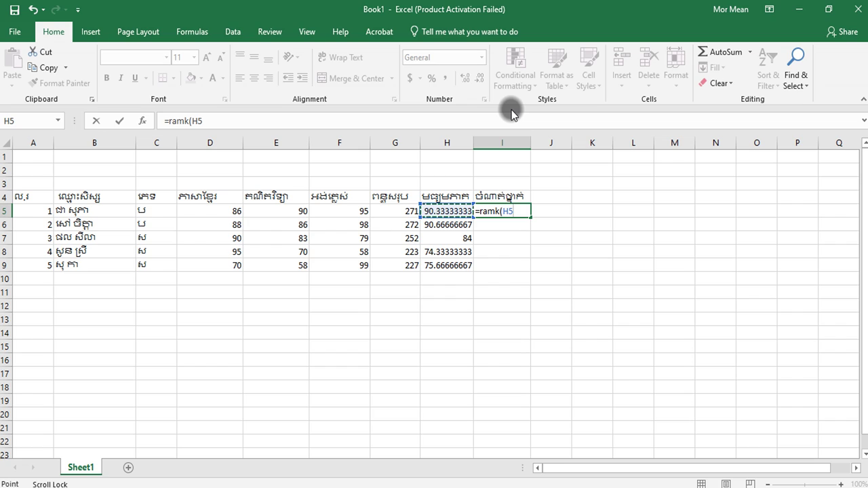
{"action": "type", "text": ","}
{"action": "left_click", "coordinate": [451, 217]}
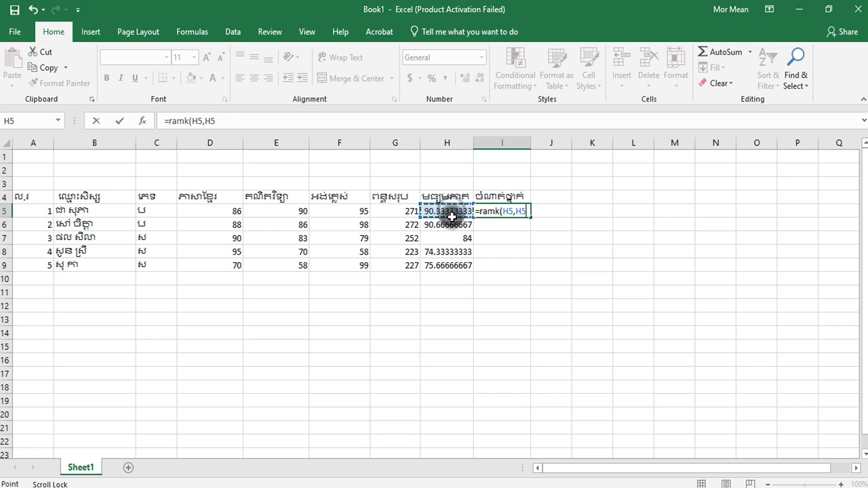
{"action": "left_click_drag", "start_coordinate": [452, 217], "coordinate": [453, 263]}
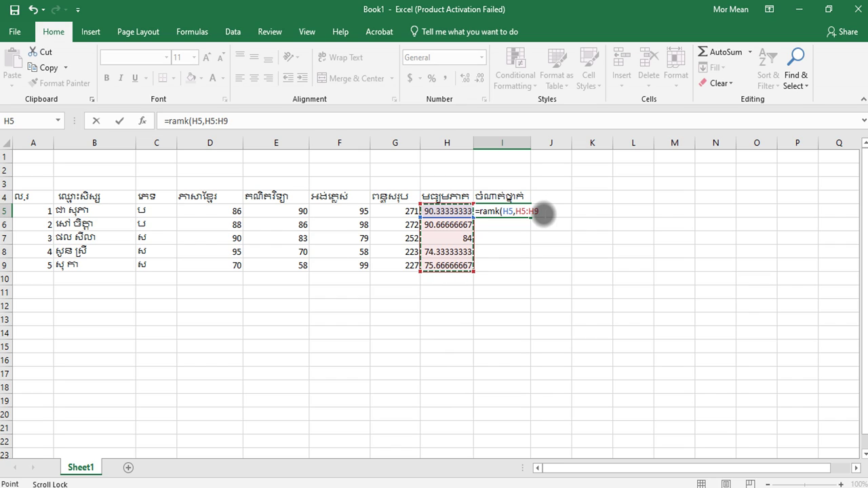
{"action": "key", "text": "F2"}
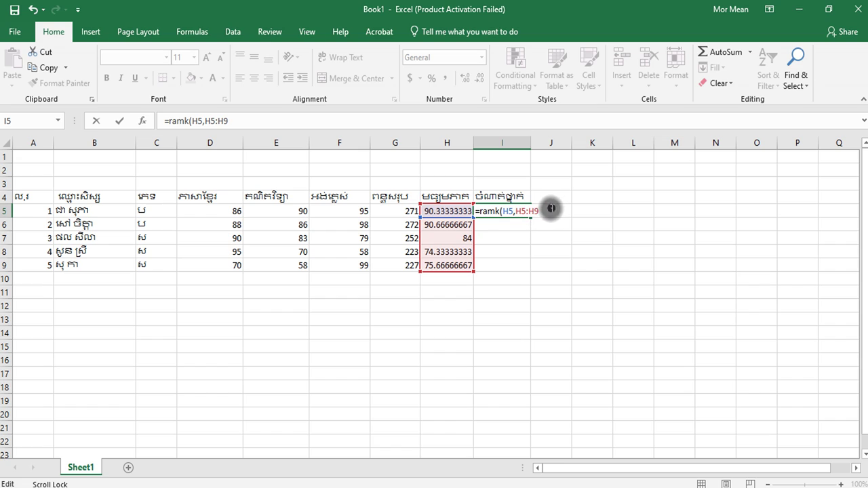
{"action": "left_click", "coordinate": [468, 212]}
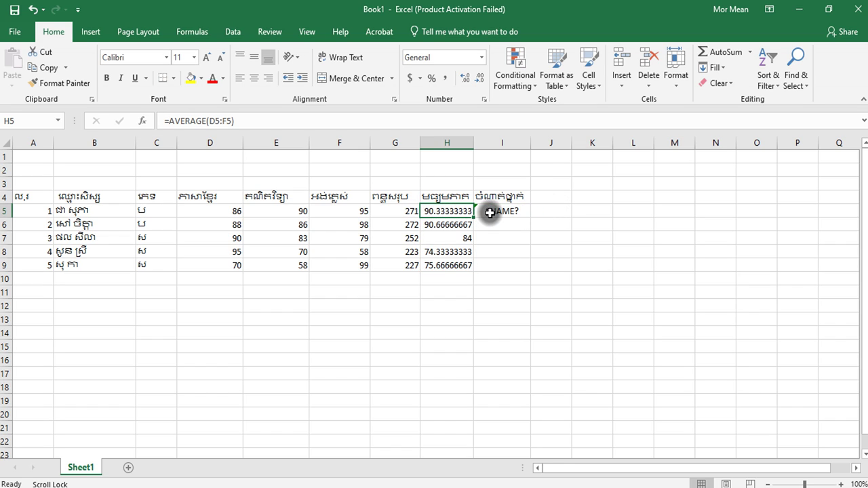
Delete the #NAME? formula from I5 and start retyping it as =rank(
{"action": "left_click", "coordinate": [521, 212]}
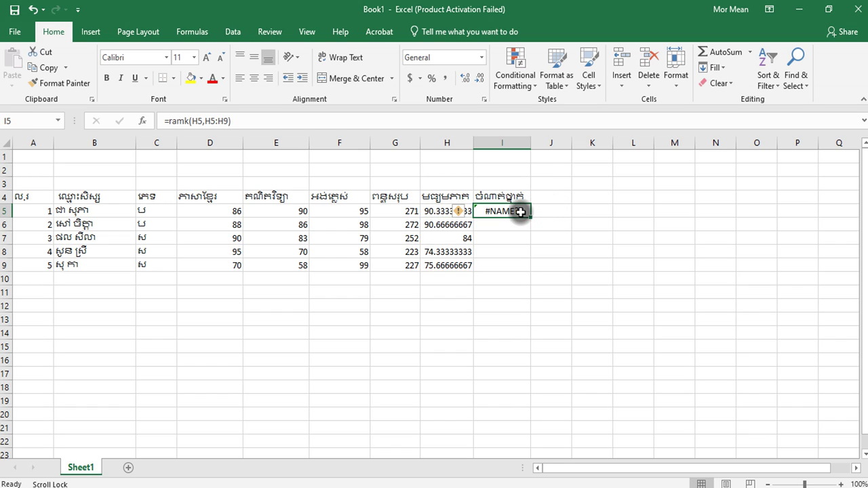
{"action": "key", "text": "Delete"}
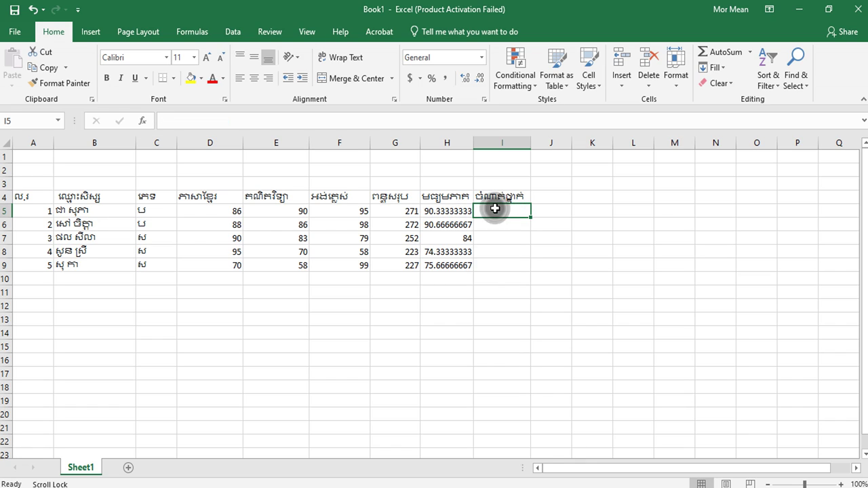
{"action": "type", "text": "="}
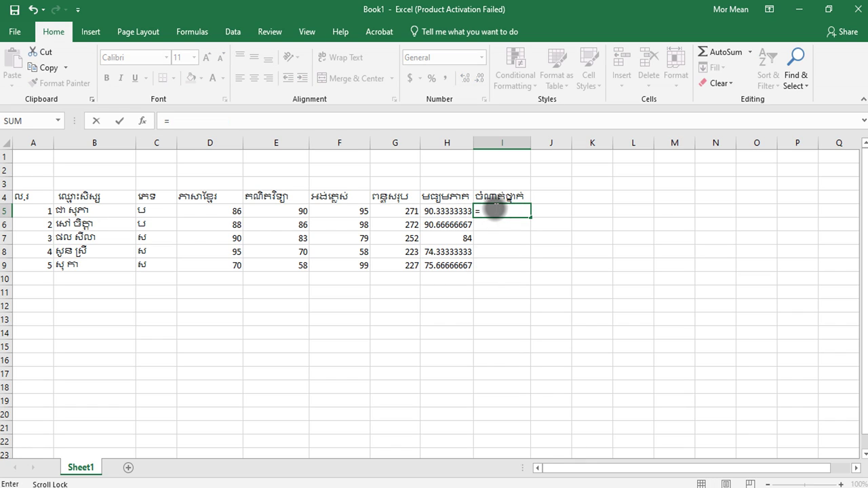
{"action": "type", "text": "ra"}
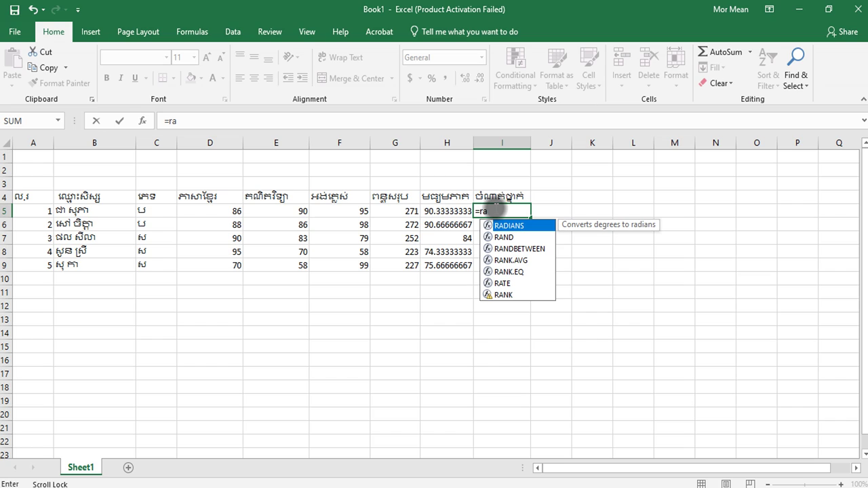
{"action": "type", "text": "n"}
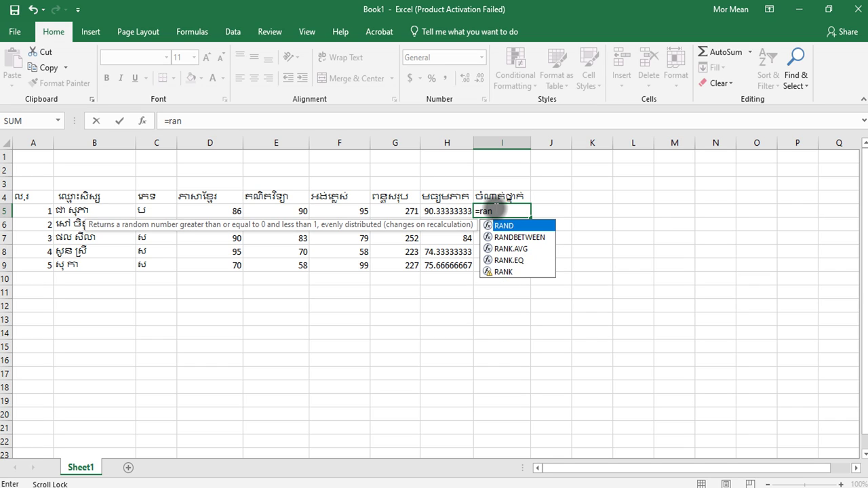
{"action": "key", "text": "BackSpace"}
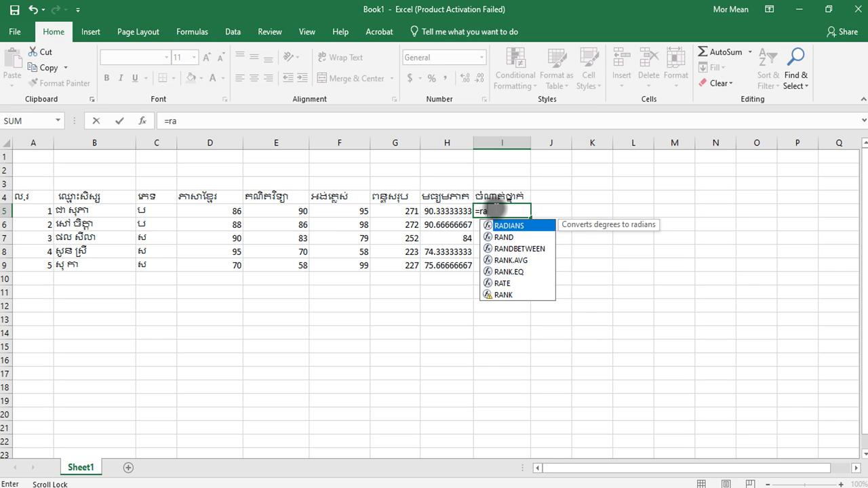
{"action": "key", "text": "BackSpace"}
{"action": "type", "text": "ra"}
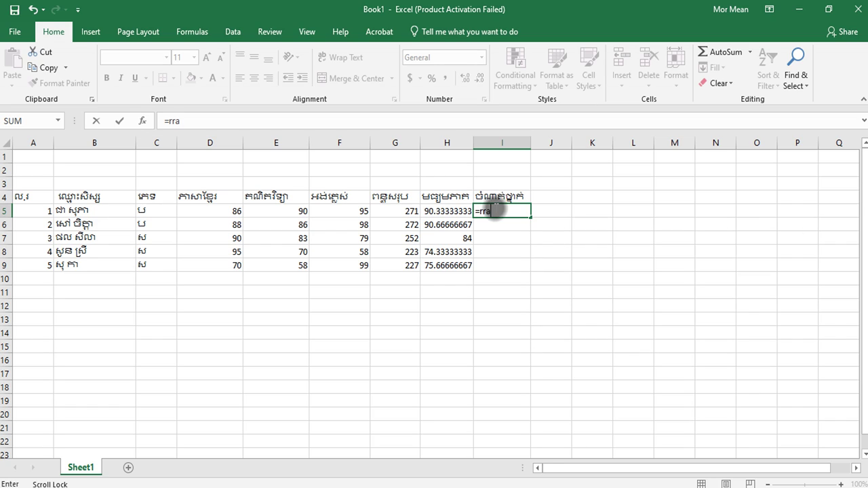
{"action": "key", "text": "BackSpace"}
{"action": "key", "text": "BackSpace"}
{"action": "type", "text": "an"}
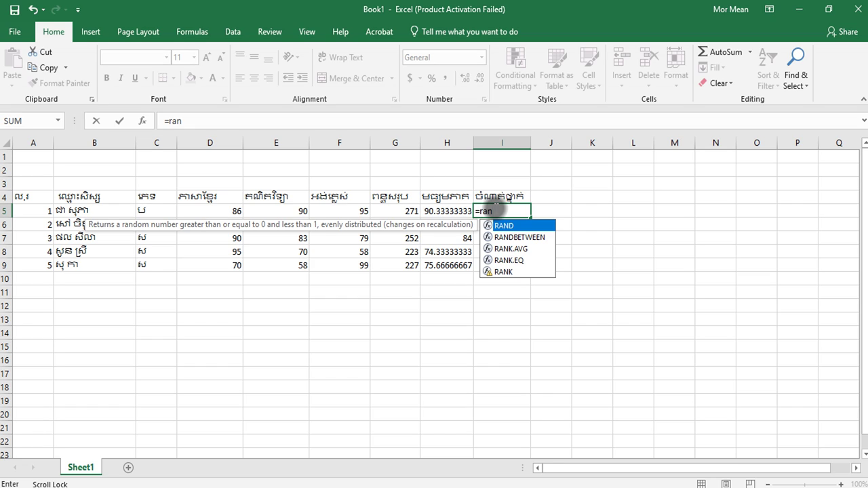
{"action": "type", "text": "k"}
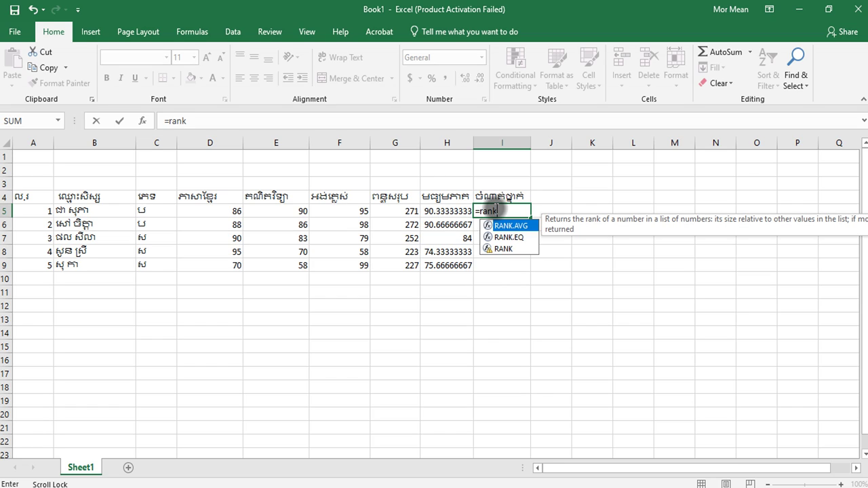
{"action": "type", "text": "("}
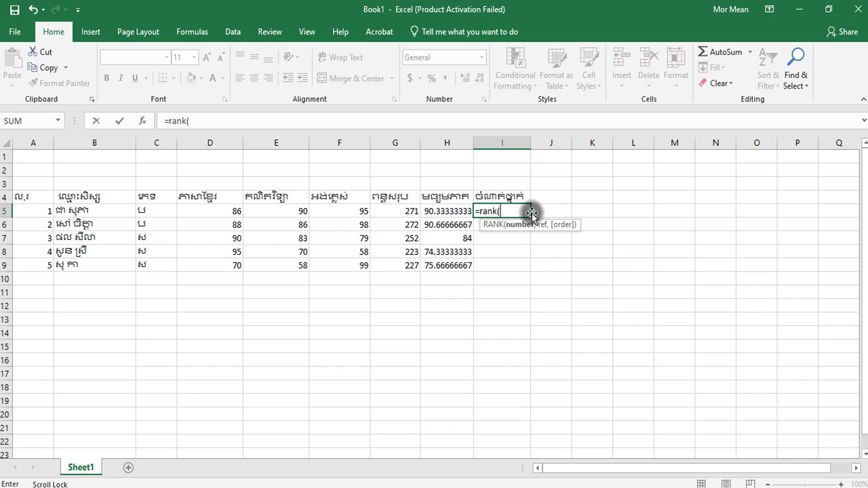
Add H5 and the range H5:H9 as the RANK formula's arguments
{"action": "left_click", "coordinate": [446, 212]}
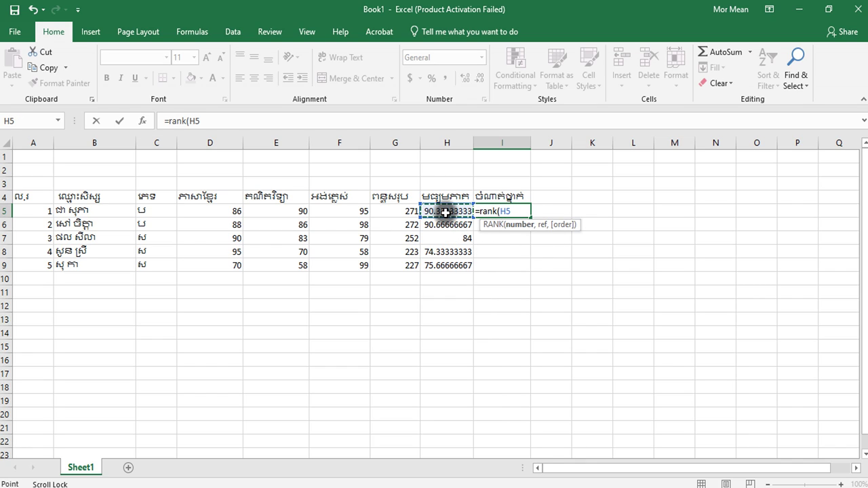
{"action": "type", "text": ","}
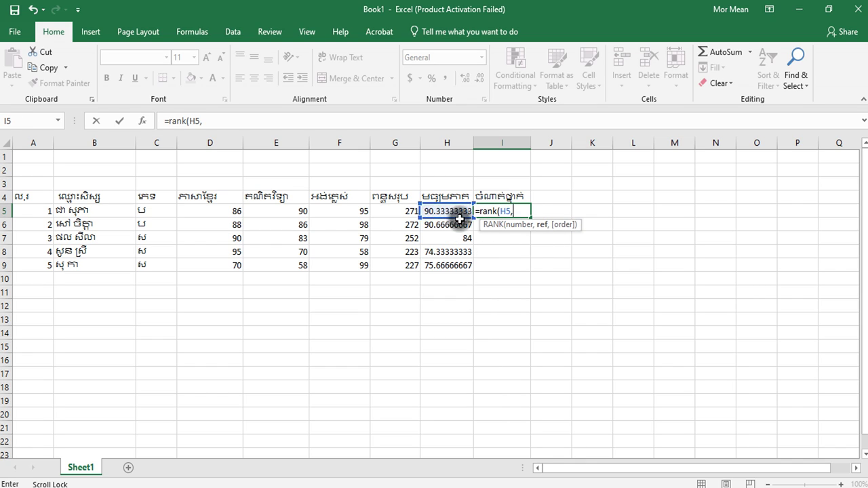
{"action": "left_click", "coordinate": [459, 266]}
{"action": "mouse_move", "coordinate": [459, 269]}
{"action": "left_mouse_down"}
{"action": "mouse_move", "coordinate": [456, 211]}
{"action": "mouse_move", "coordinate": [461, 265]}
{"action": "left_mouse_up"}
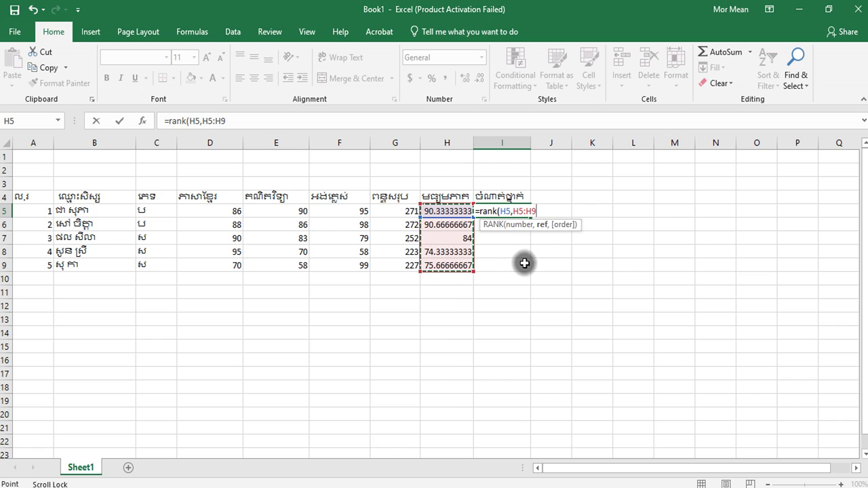
{"action": "left_click", "coordinate": [514, 211]}
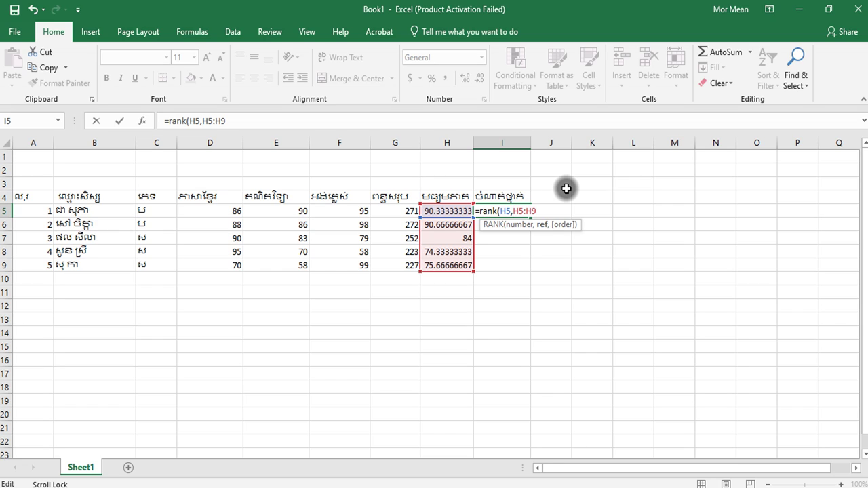
Make the range absolute as $H$5:$H$9, close and commit the RANK formula, showing 2
{"action": "type", "text": "$"}
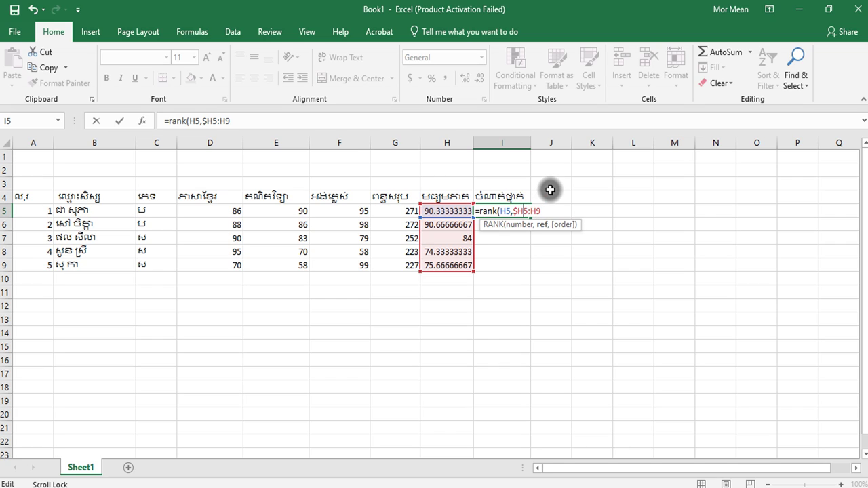
{"action": "type", "text": "$"}
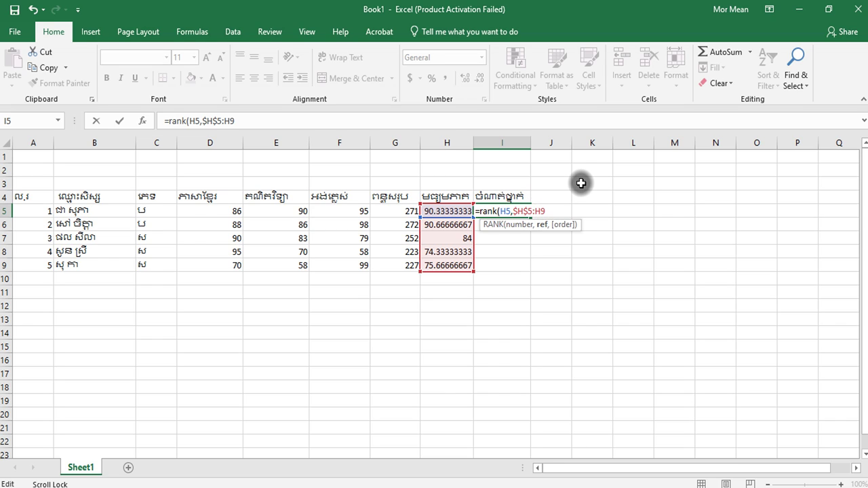
{"action": "type", "text": "$"}
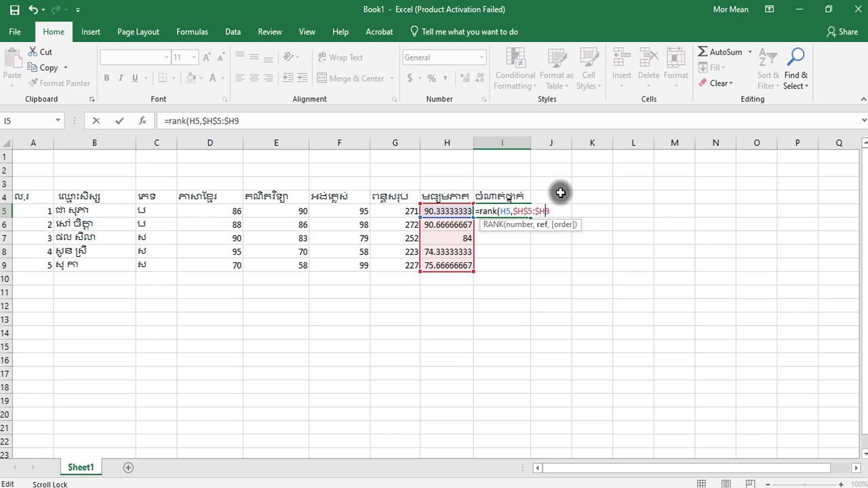
{"action": "type", "text": "$"}
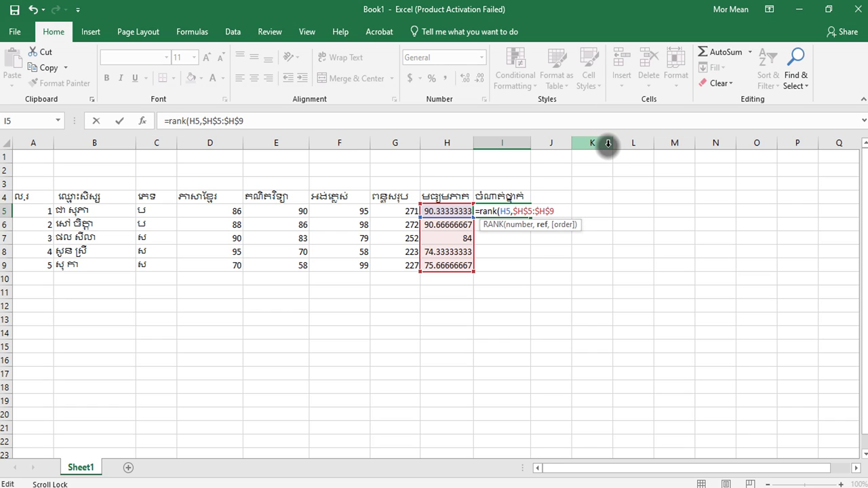
{"action": "type", "text": ")"}
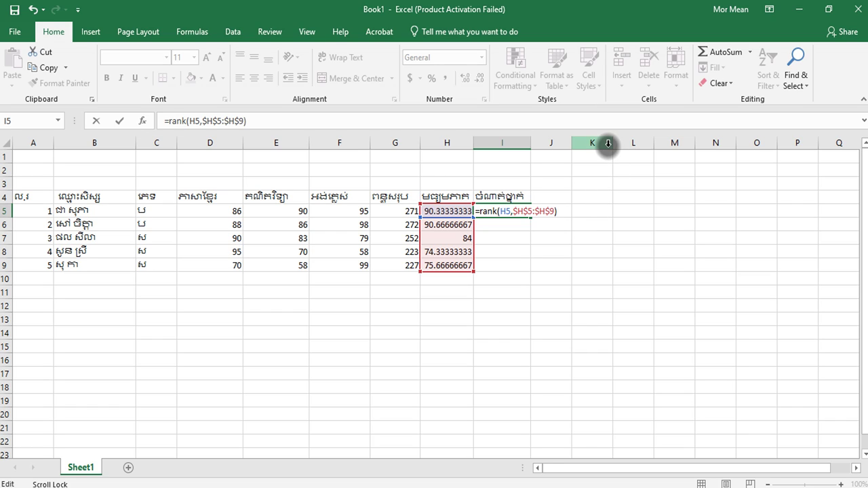
{"action": "key", "text": "Return"}
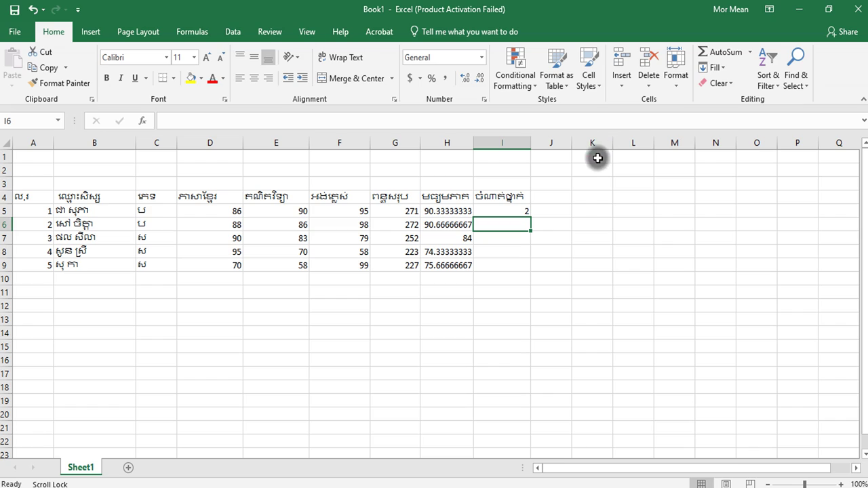
{"action": "left_click", "coordinate": [502, 212]}
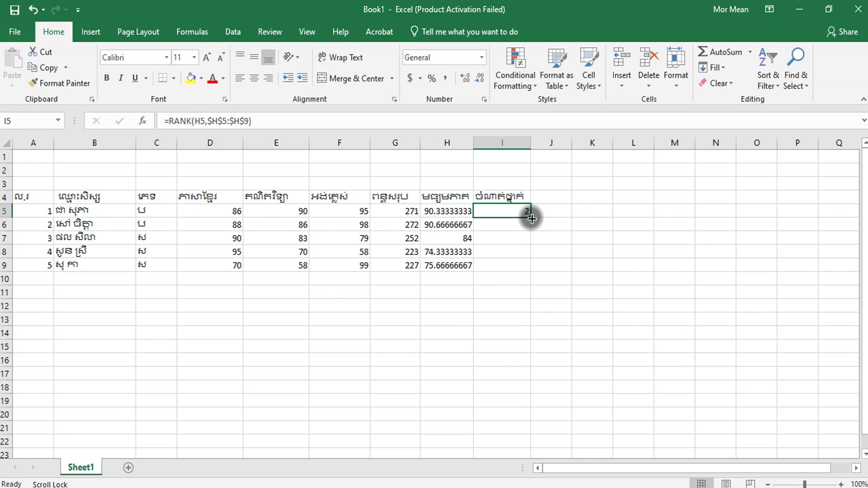
Fill I5's RANK formula down to I9, giving ranks 2, 1, 3, 5 and 4
{"action": "left_click_drag", "start_coordinate": [529, 214], "coordinate": [534, 266]}
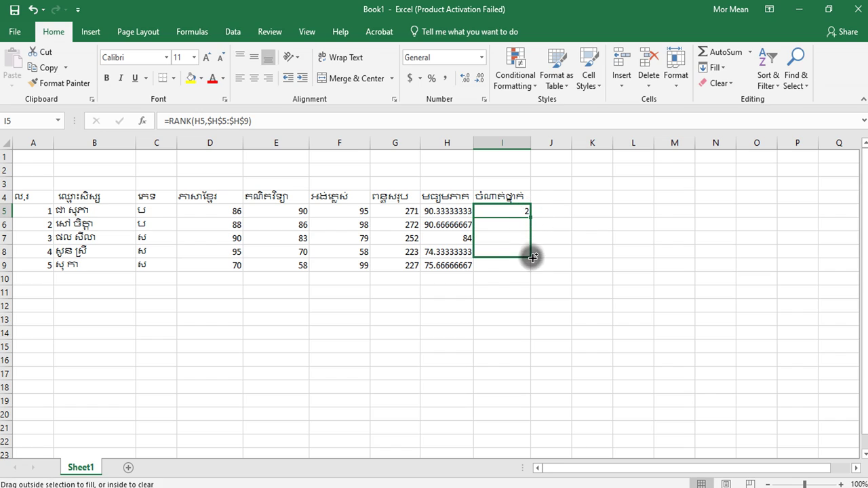
{"action": "left_click", "coordinate": [570, 261]}
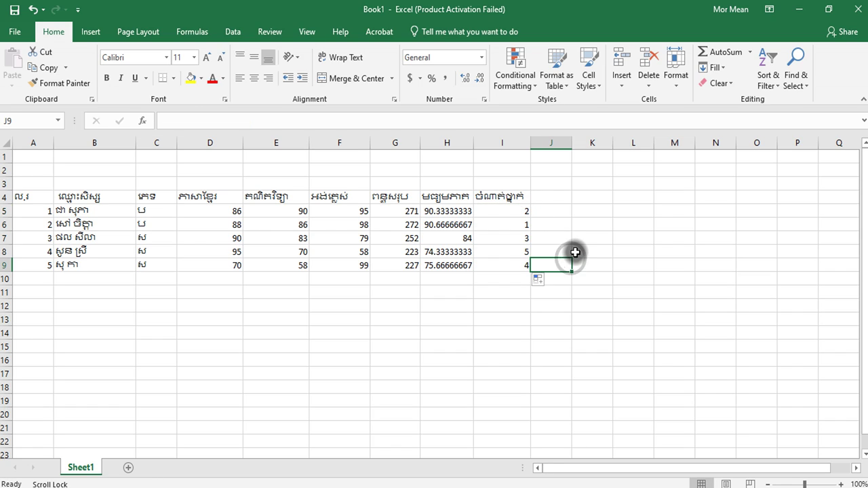
{"action": "left_click", "coordinate": [487, 214]}
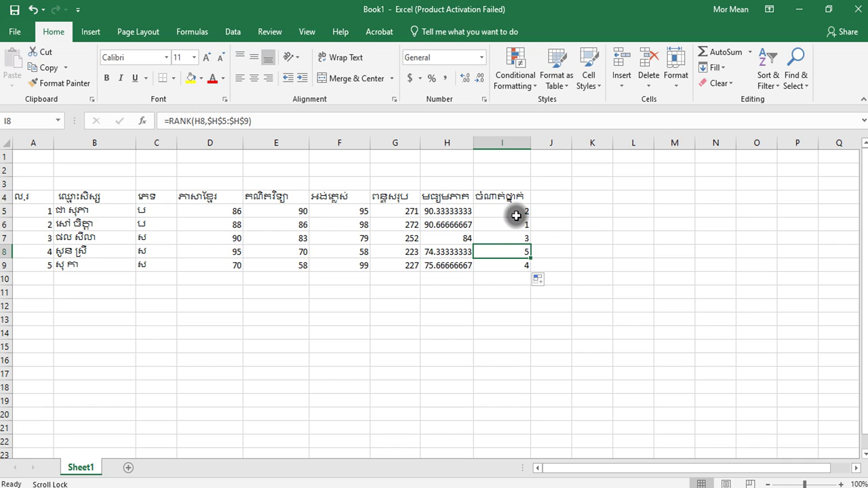
{"action": "left_click", "coordinate": [517, 225]}
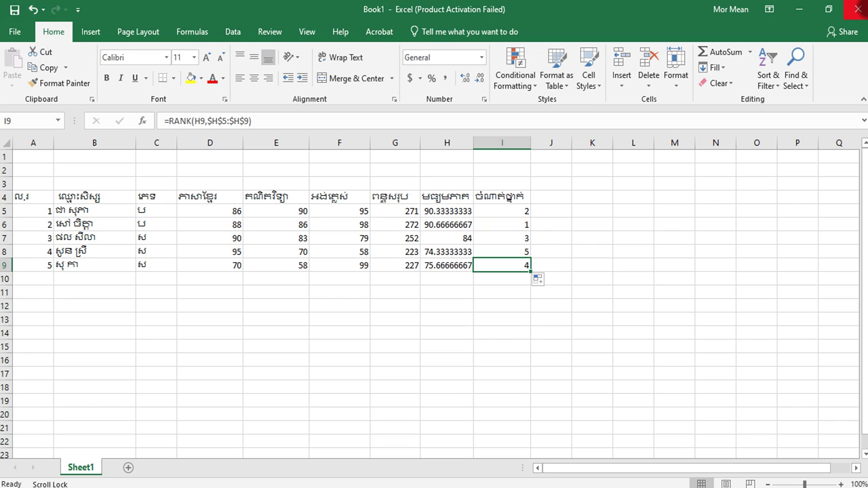
{"action": "left_click", "coordinate": [858, 22]}
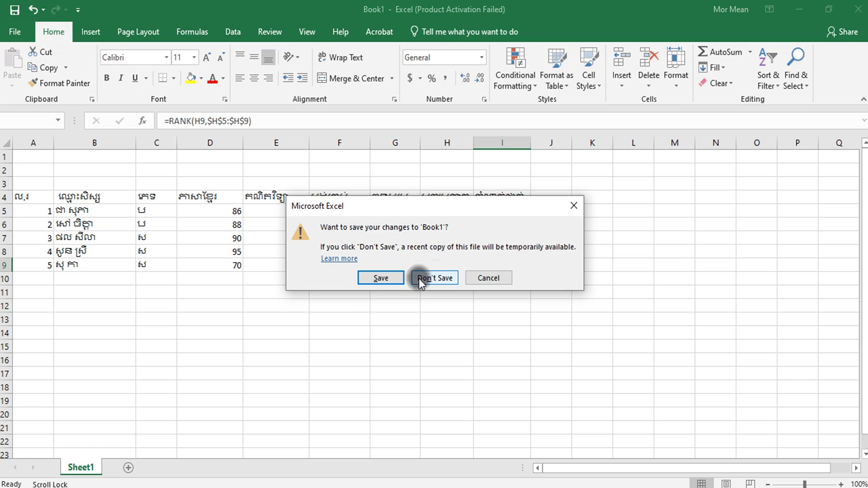
{"action": "left_click", "coordinate": [397, 279]}
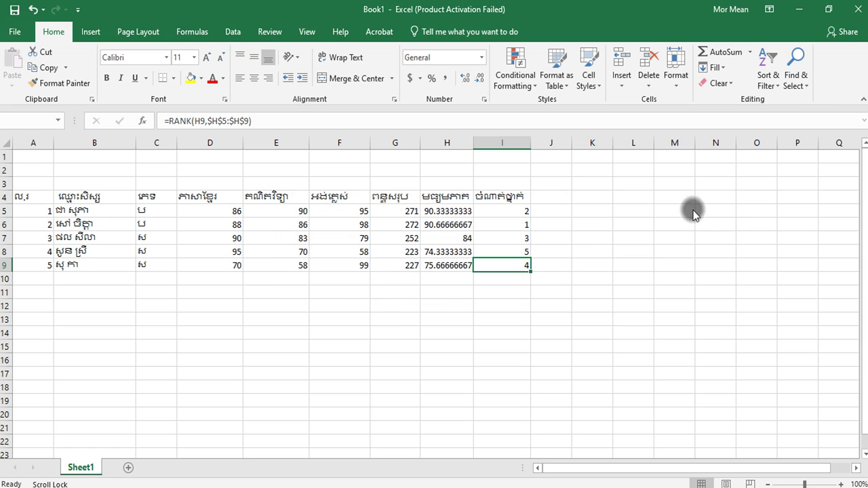
{"action": "left_click", "coordinate": [420, 9]}
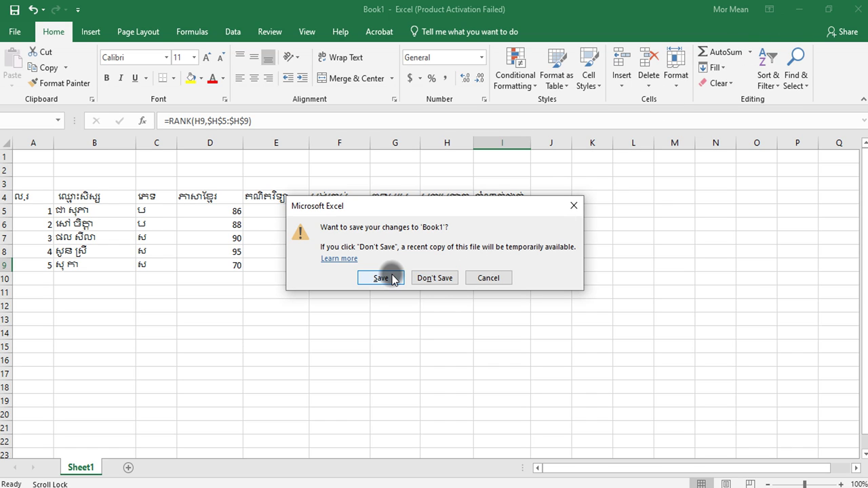
{"action": "left_click", "coordinate": [573, 209]}
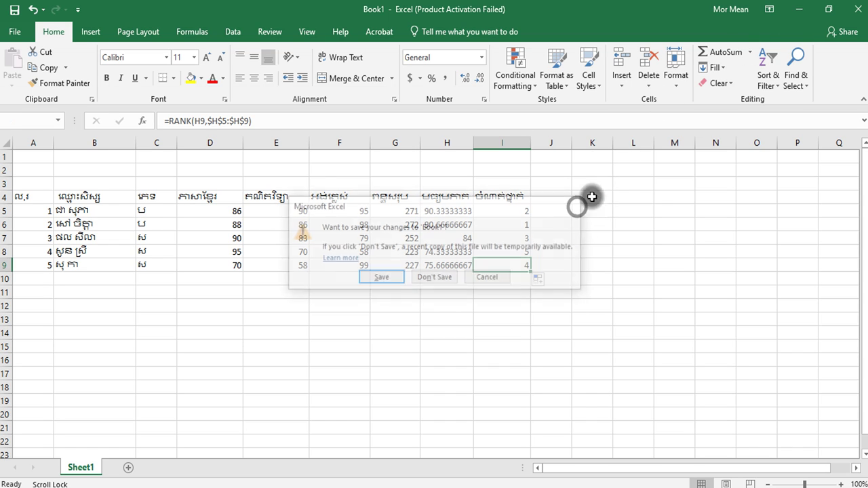